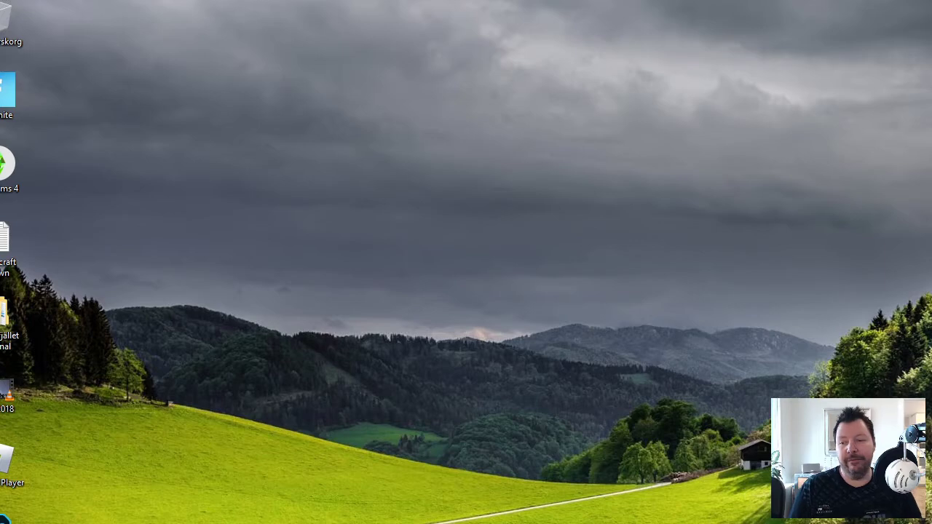
Launch Unity Hub from Windows search ('un') and open M1_05 DoorOpener in 2019.2.11f1.
{"action": "key", "text": "super"}
{"action": "type", "text": "un"}
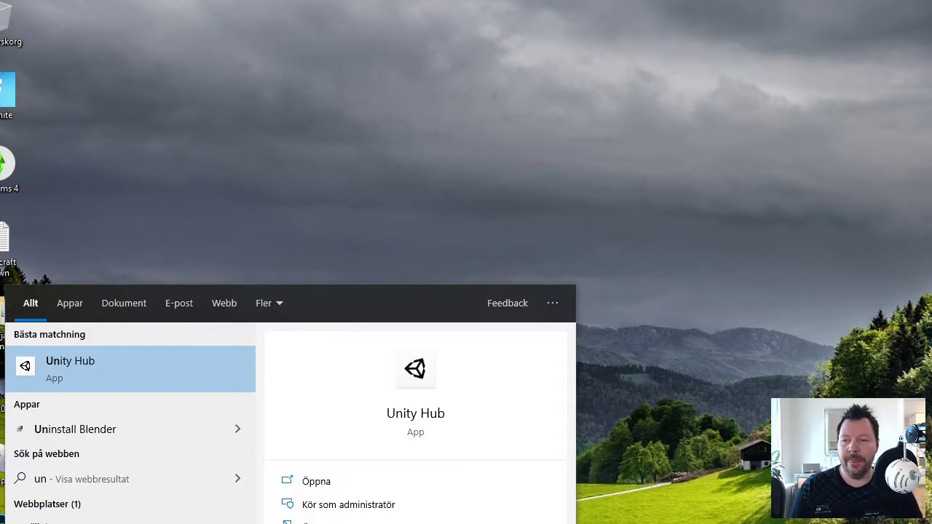
{"action": "key", "text": "Return"}
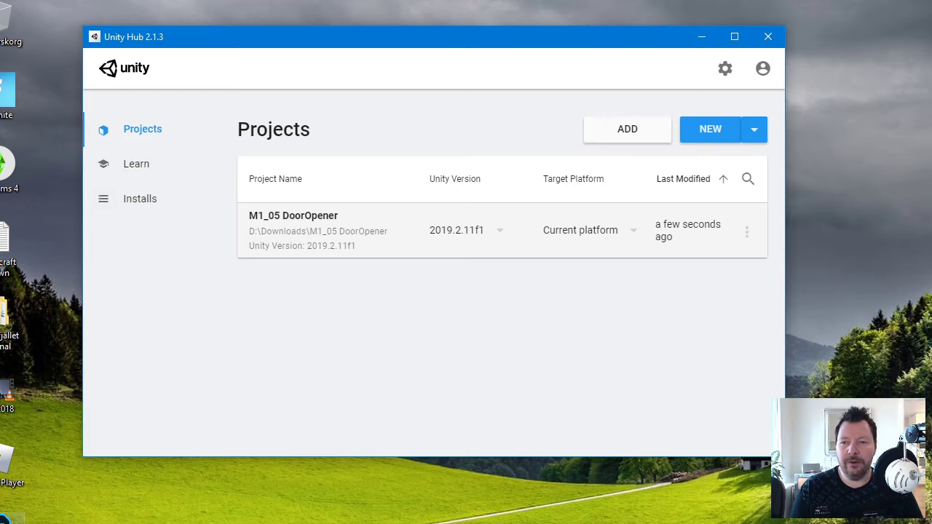
{"action": "left_click", "coordinate": [319, 250]}
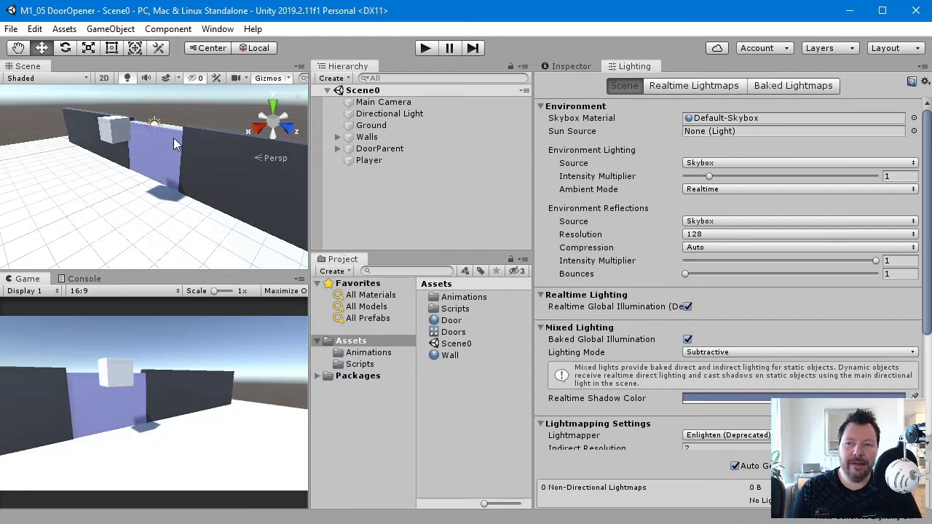
Run Help > Check for Updates, dismiss the 2019.2.12f1 notice, and close the editor.
{"action": "left_click", "coordinate": [255, 30]}
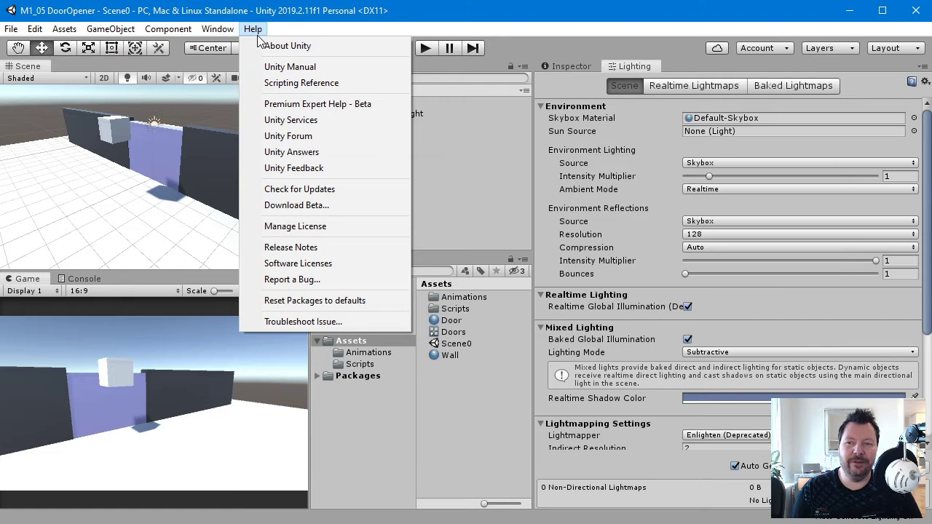
{"action": "left_click", "coordinate": [334, 188]}
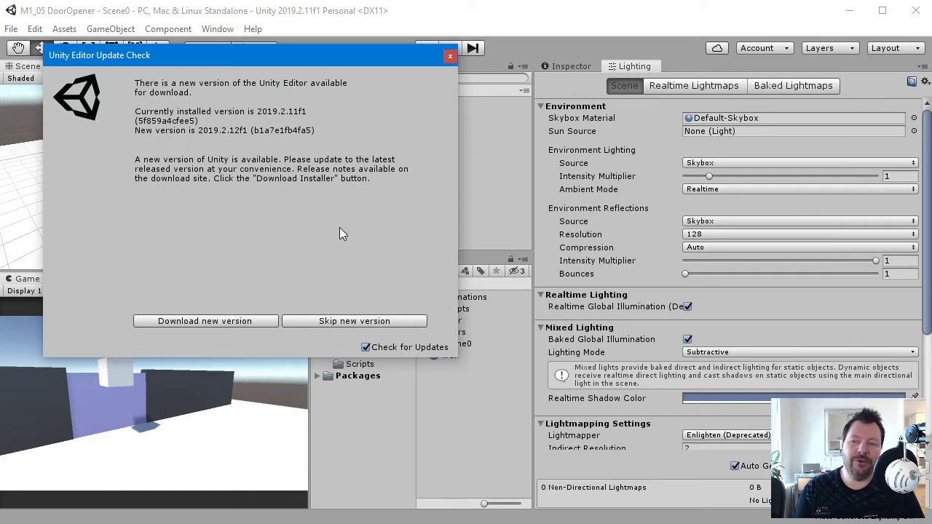
{"action": "left_click", "coordinate": [450, 56]}
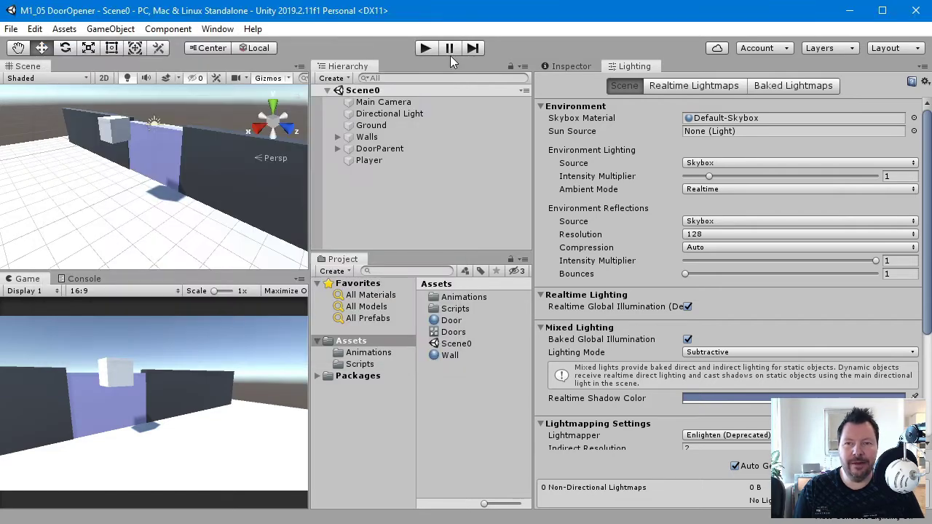
{"action": "left_click", "coordinate": [913, 9]}
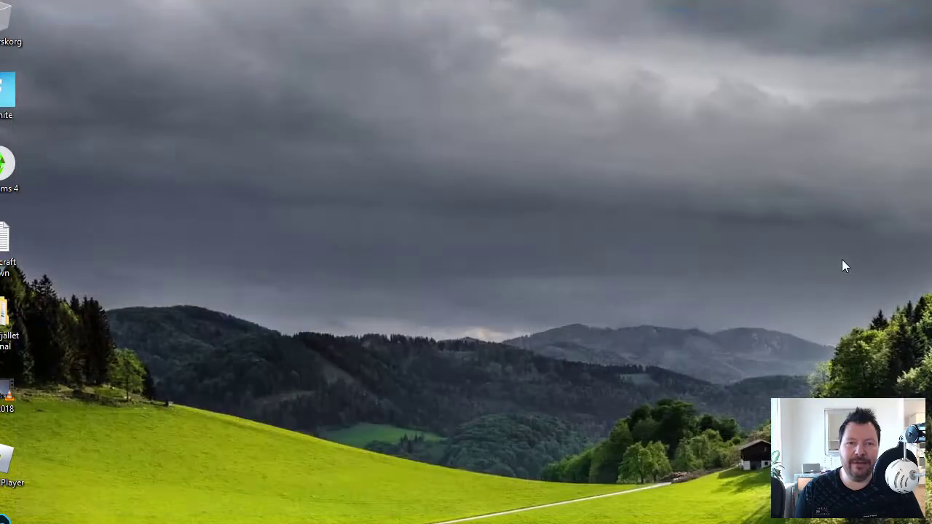
Relaunch Unity Hub with 'uni' and view Installs, listing only 2019.2.11f1.
{"action": "key", "text": "super"}
{"action": "type", "text": "uni"}
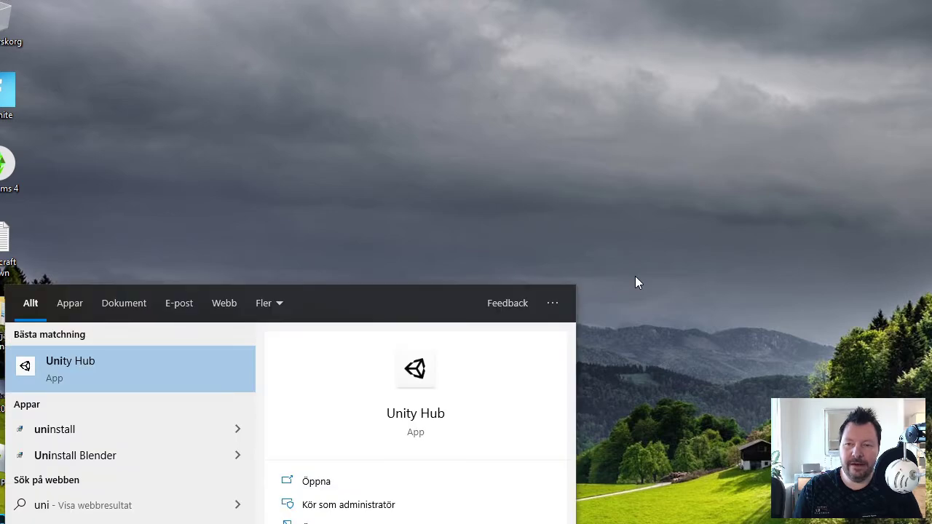
{"action": "key", "text": "Return"}
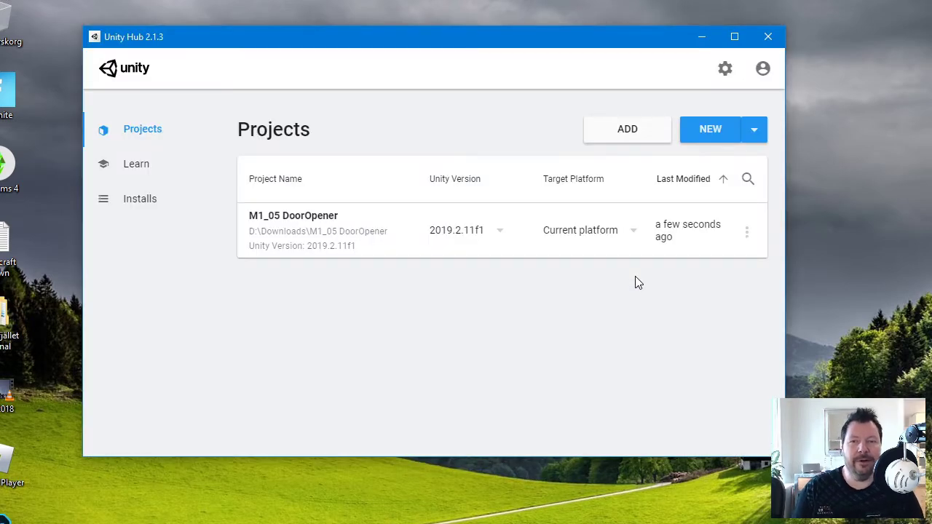
{"action": "left_click", "coordinate": [149, 201]}
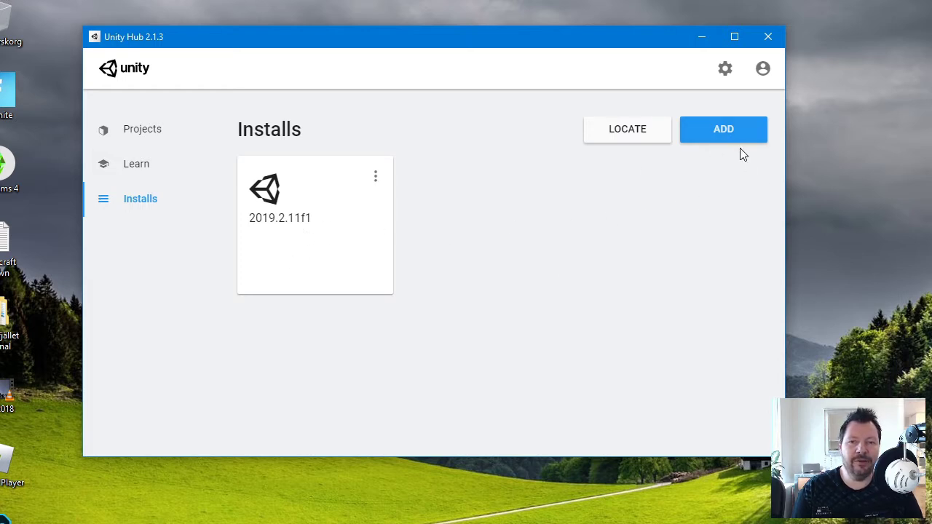
Open the Add Unity Version dialog and browse the releases, keeping 2019.2.12f1 selected.
{"action": "left_click", "coordinate": [732, 131]}
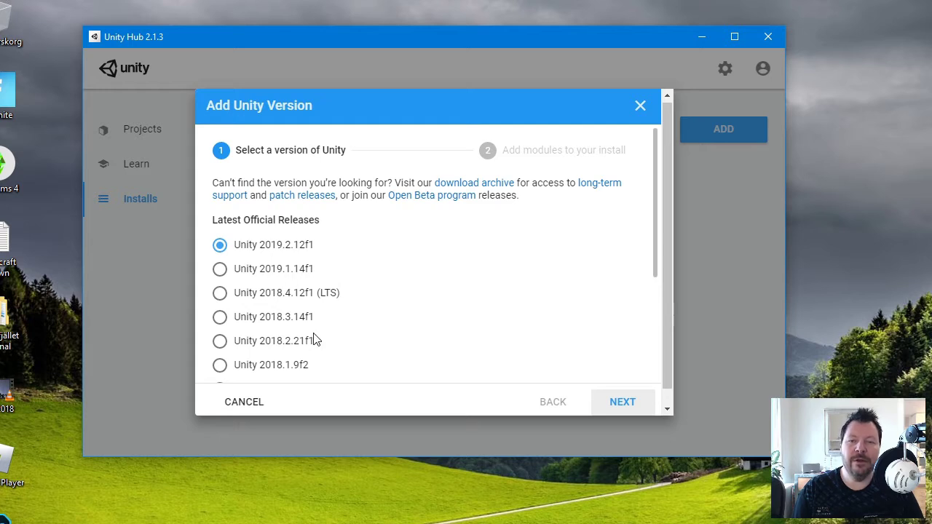
{"action": "scroll", "coordinate": [354, 325], "scroll_direction": "down", "scroll_amount": 3}
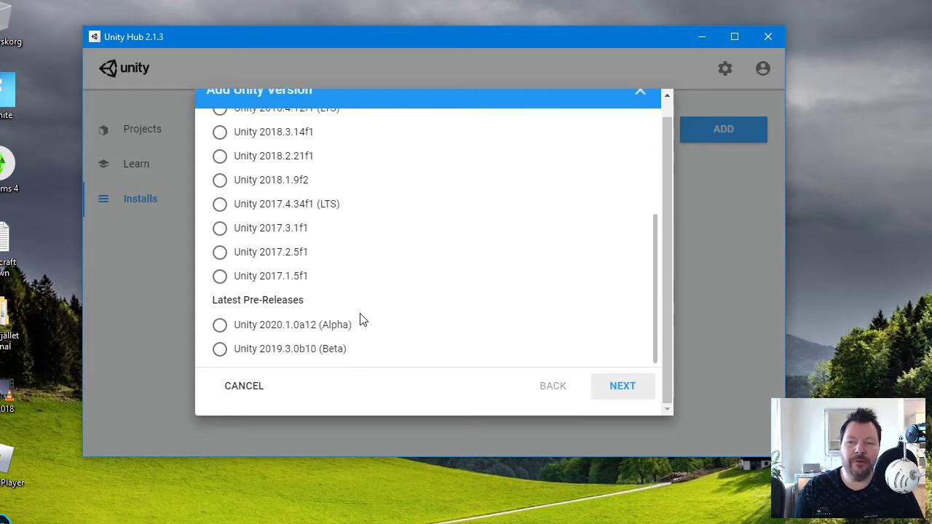
{"action": "scroll", "coordinate": [459, 291], "scroll_direction": "up", "scroll_amount": 3}
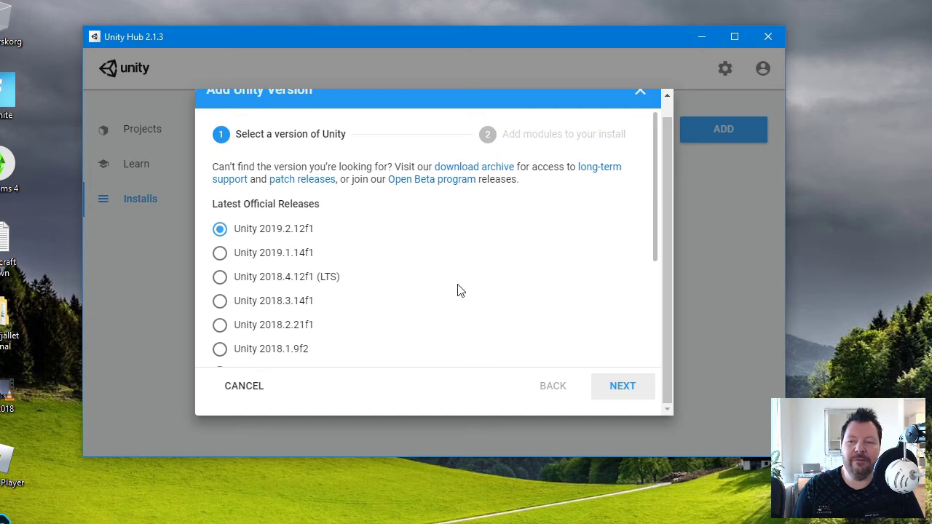
{"action": "scroll", "coordinate": [459, 290], "scroll_direction": "down", "scroll_amount": 3}
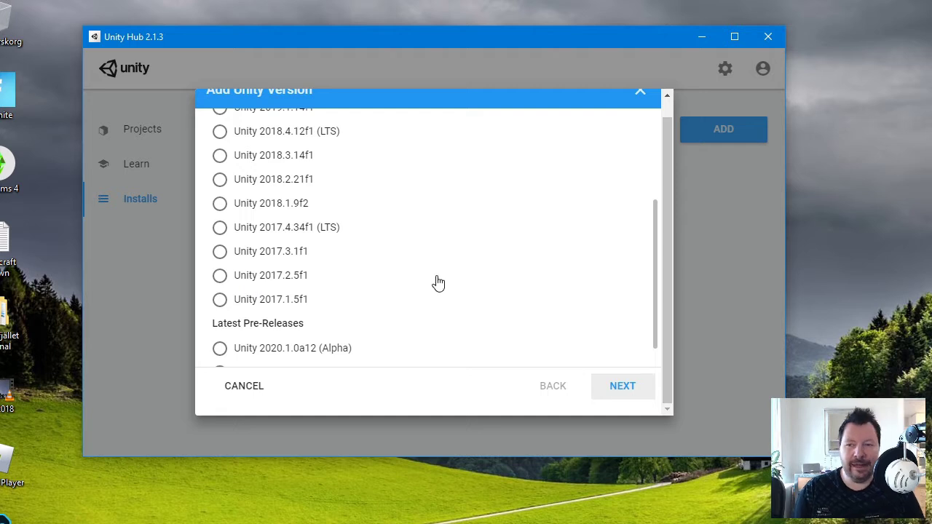
{"action": "scroll", "coordinate": [468, 267], "scroll_direction": "down", "scroll_amount": 1}
{"action": "scroll", "coordinate": [468, 267], "scroll_direction": "up", "scroll_amount": 3}
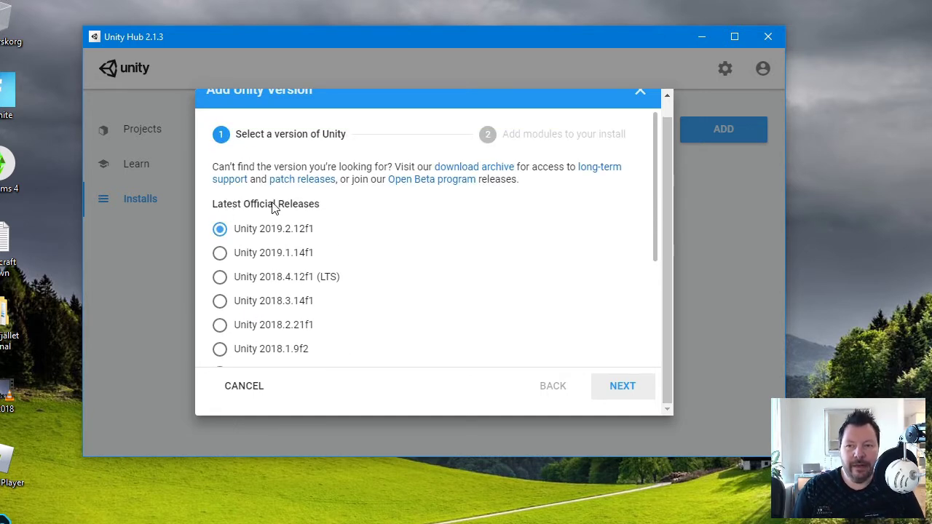
{"action": "scroll", "coordinate": [357, 230], "scroll_direction": "down", "scroll_amount": 3}
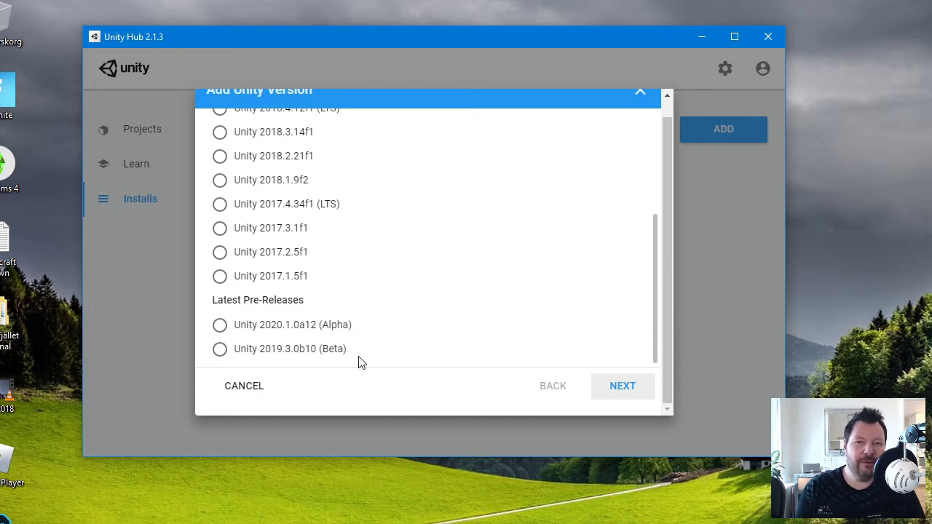
{"action": "scroll", "coordinate": [441, 336], "scroll_direction": "up", "scroll_amount": 3}
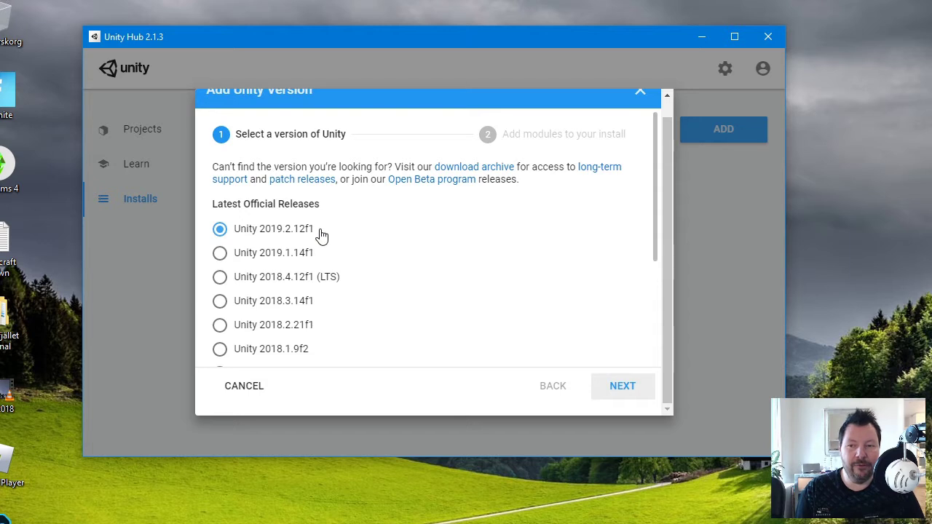
{"action": "scroll", "coordinate": [322, 235], "scroll_direction": "down", "scroll_amount": 3}
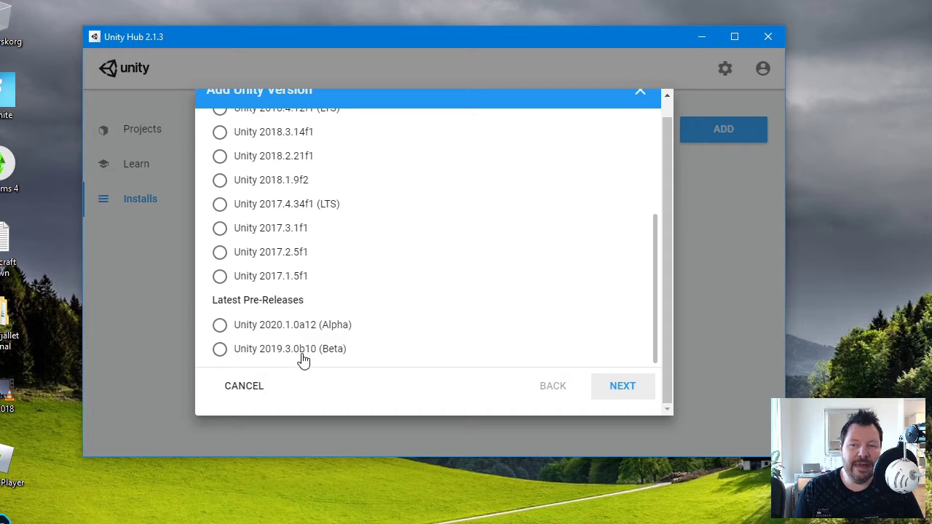
{"action": "scroll", "coordinate": [451, 321], "scroll_direction": "up", "scroll_amount": 5}
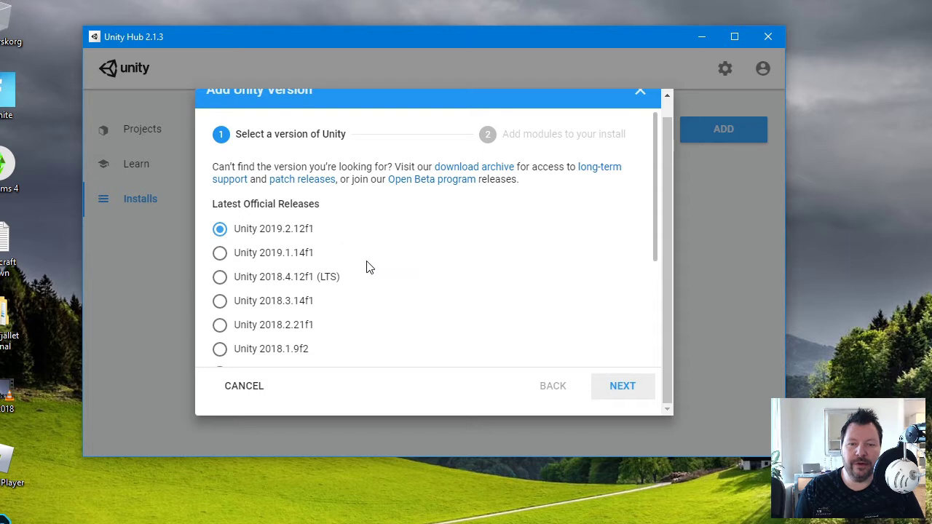
Install Unity 2019.2.12f1 with its default modules alongside 2019.2.11f1.
{"action": "left_click", "coordinate": [623, 397]}
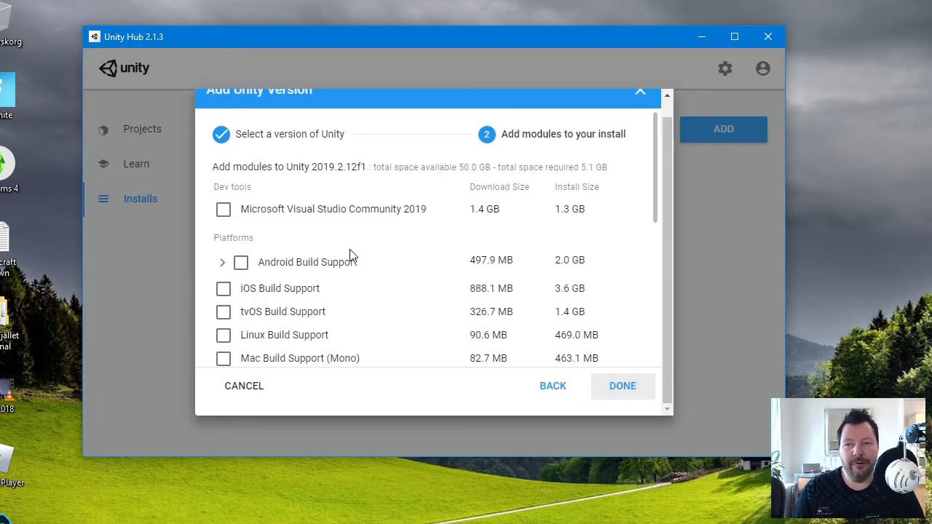
{"action": "scroll", "coordinate": [350, 257], "scroll_direction": "down", "scroll_amount": 1}
{"action": "scroll", "coordinate": [353, 257], "scroll_direction": "down", "scroll_amount": 3}
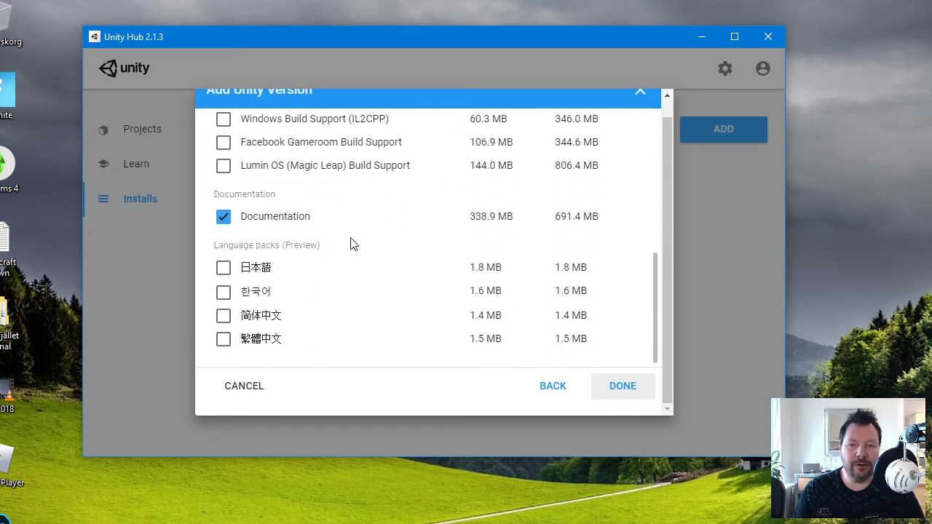
{"action": "scroll", "coordinate": [357, 246], "scroll_direction": "up", "scroll_amount": 5}
{"action": "left_click", "coordinate": [637, 393]}
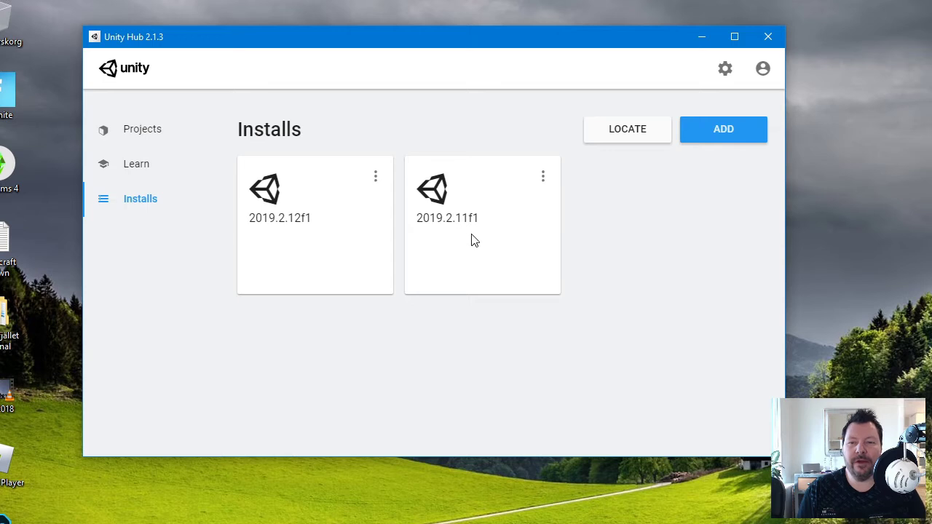
Uninstall the 2019.2.11f1 editor from its card's options menu.
{"action": "mouse_move", "coordinate": [466, 228]}
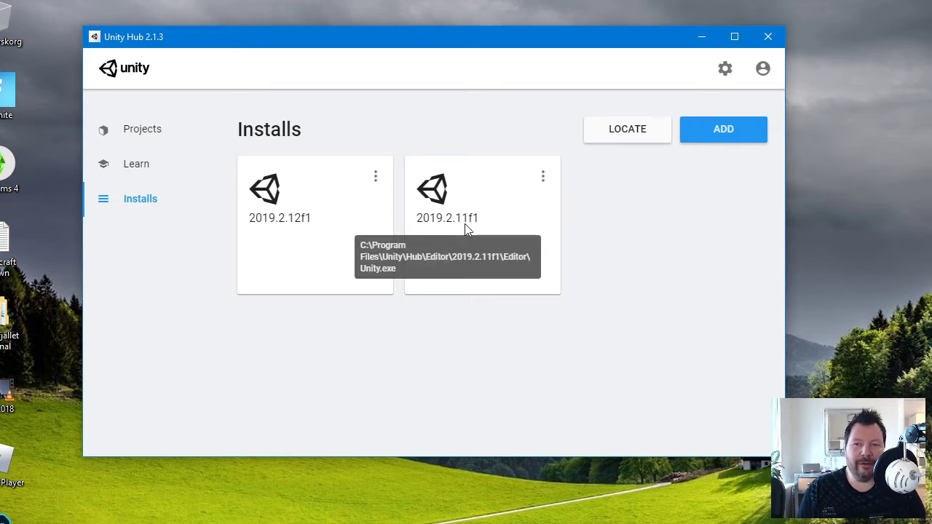
{"action": "left_click", "coordinate": [544, 180]}
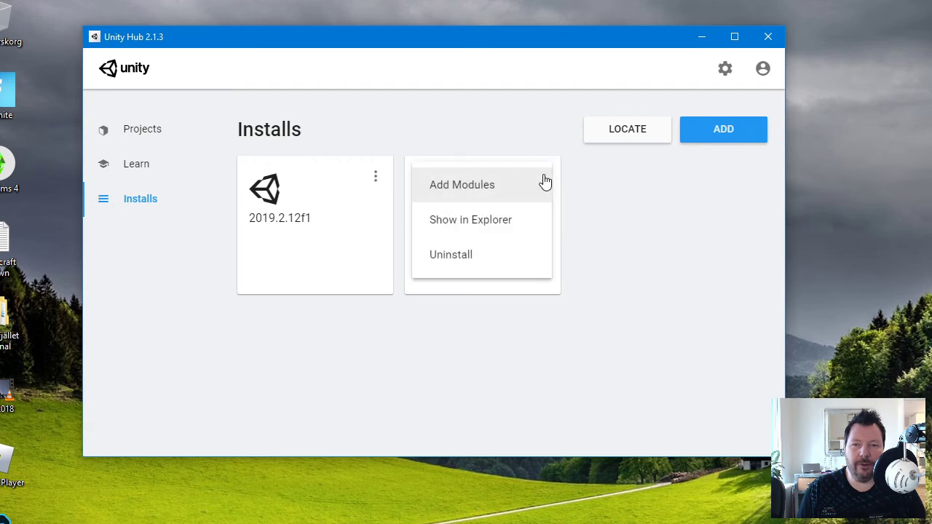
{"action": "left_click", "coordinate": [485, 269]}
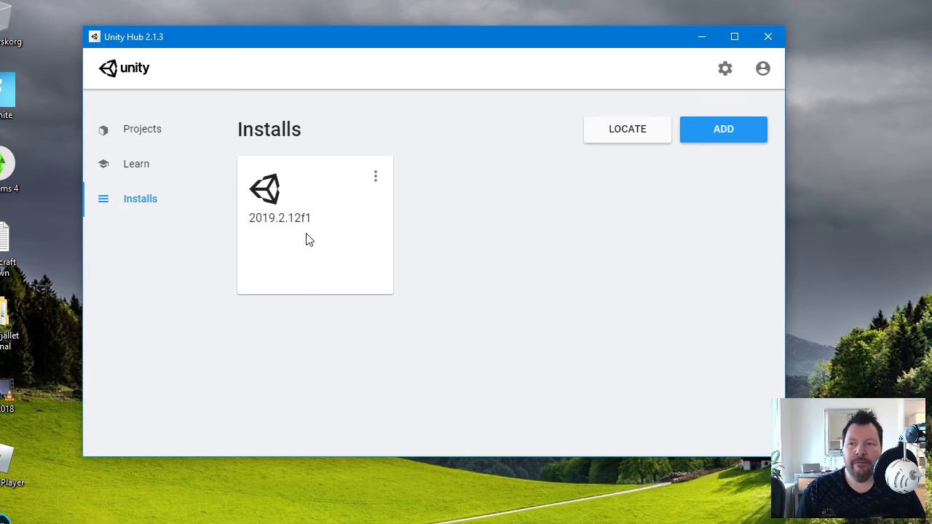
Set M1_05 DoorOpener to Unity 2019.2.12f1 under Projects, open it, and confirm the upgrade.
{"action": "left_click", "coordinate": [160, 140]}
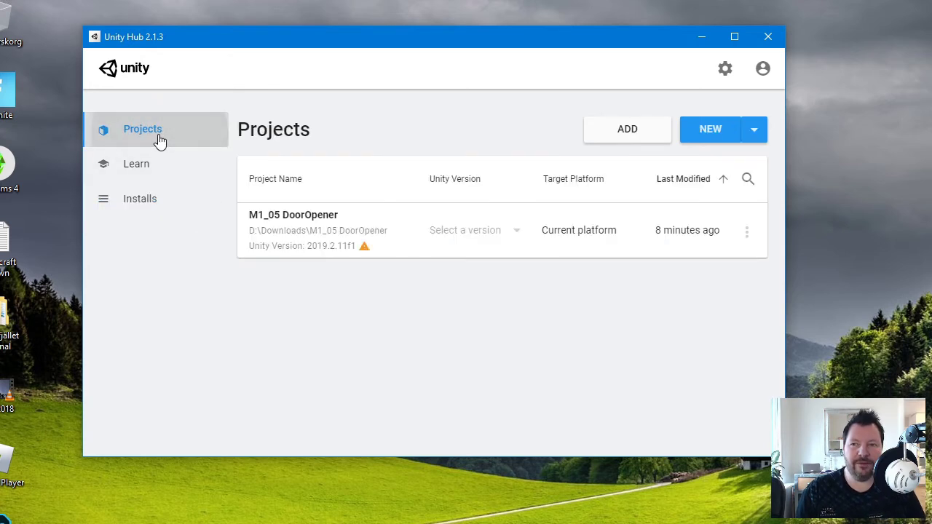
{"action": "left_click", "coordinate": [301, 247]}
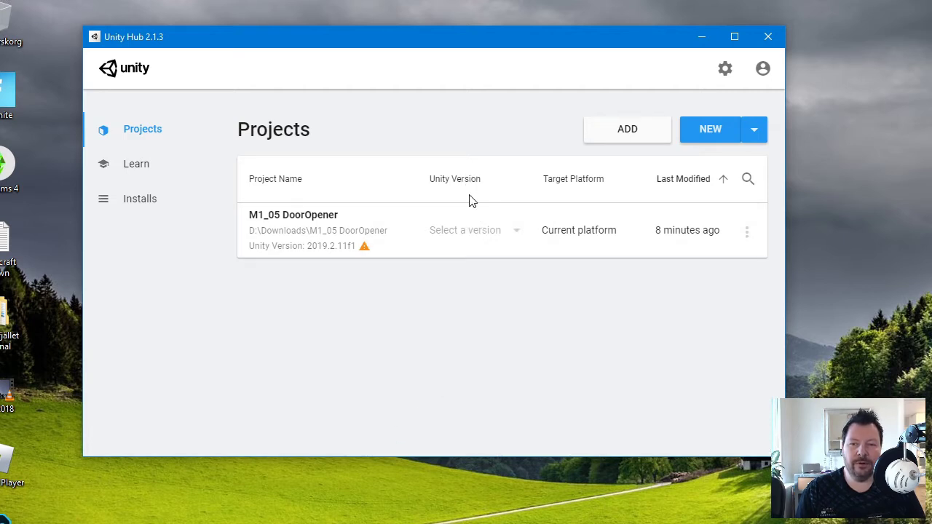
{"action": "left_click", "coordinate": [508, 231]}
{"action": "left_click", "coordinate": [505, 233]}
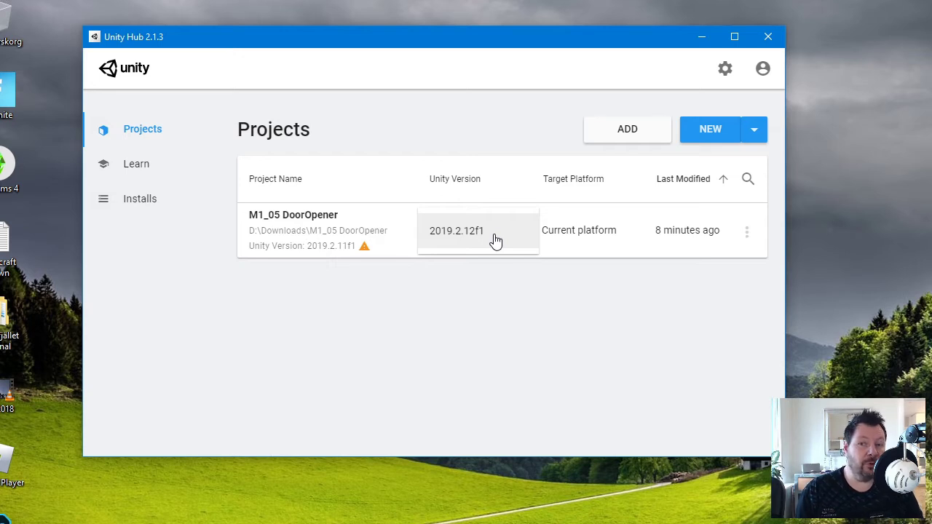
{"action": "left_click", "coordinate": [495, 240]}
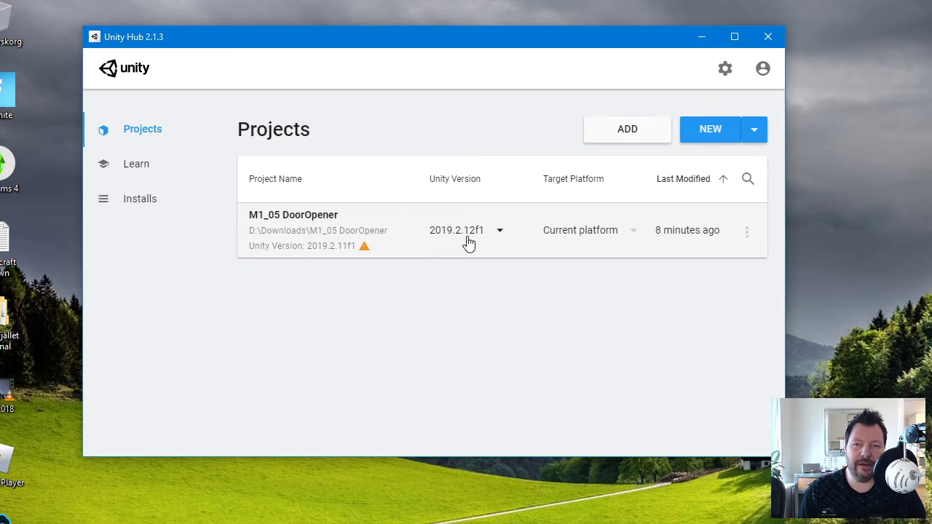
{"action": "left_click", "coordinate": [320, 229]}
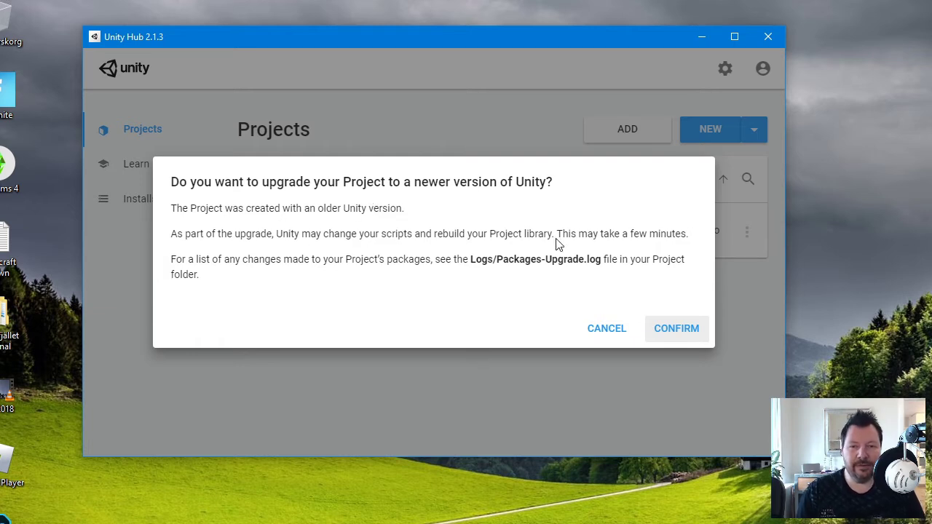
{"action": "left_click", "coordinate": [677, 332]}
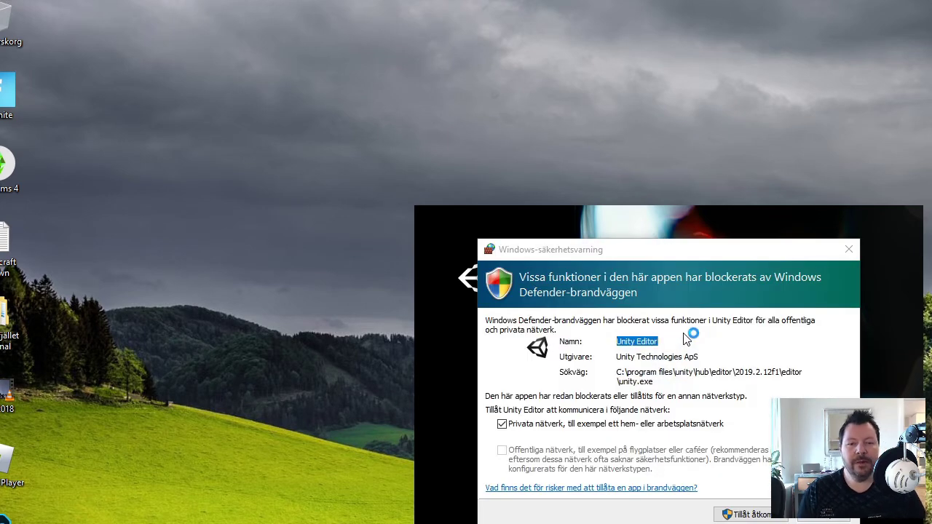
Drag the Windows Defender alert into view and allow Unity access with Tillåt åtkomst.
{"action": "left_click_drag", "start_coordinate": [736, 256], "coordinate": [559, 55]}
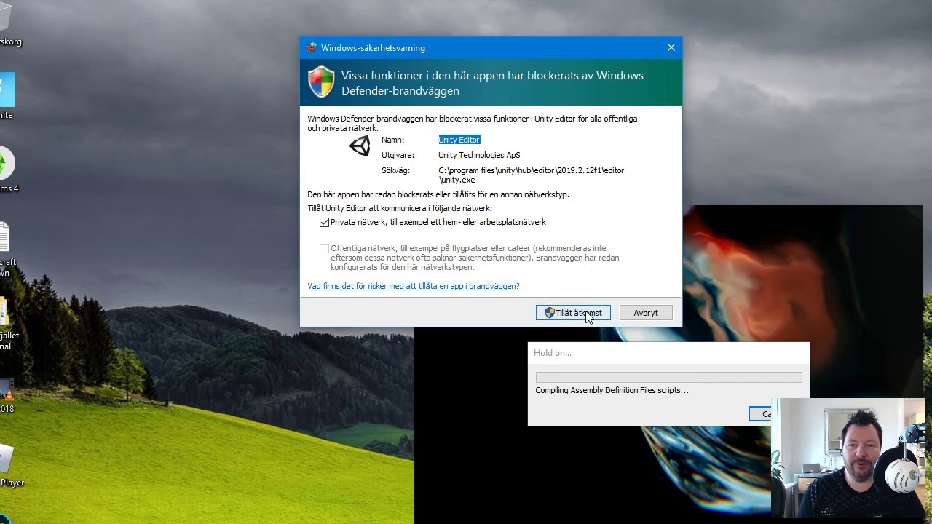
{"action": "left_click", "coordinate": [586, 315]}
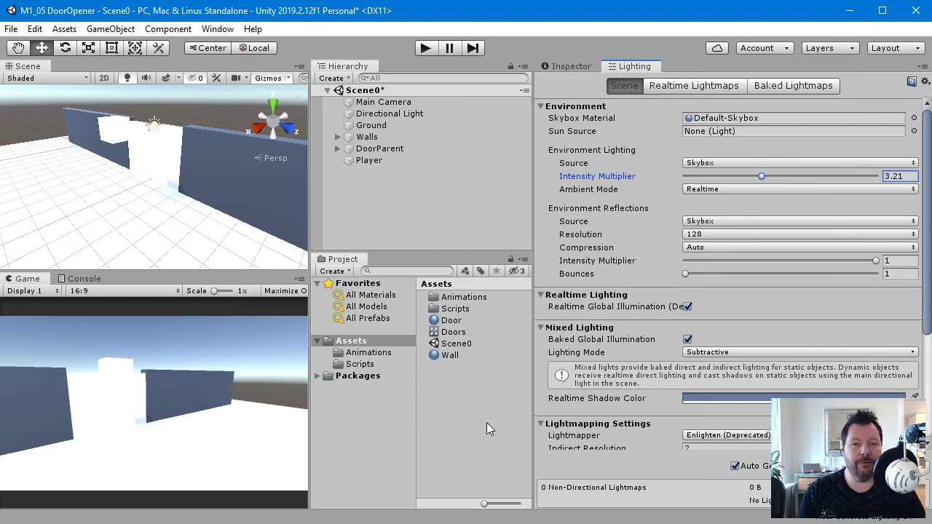
Select Walls in the Inspector, save the project and Scene0, then close the editor.
{"action": "left_click", "coordinate": [570, 66]}
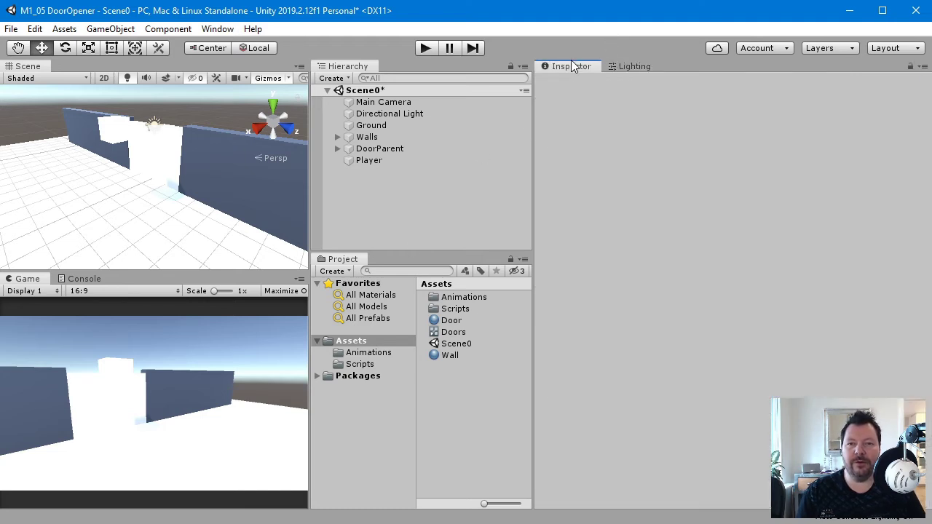
{"action": "left_click", "coordinate": [374, 137]}
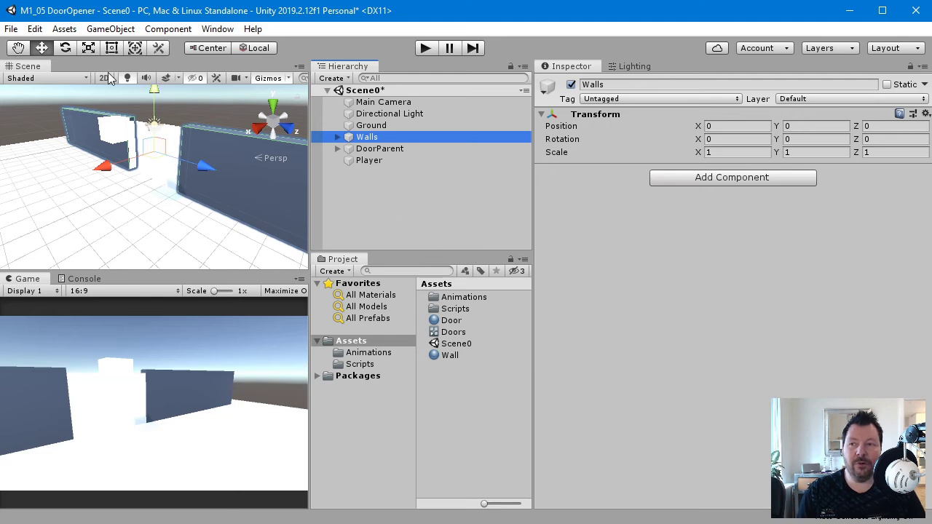
{"action": "left_click", "coordinate": [9, 30]}
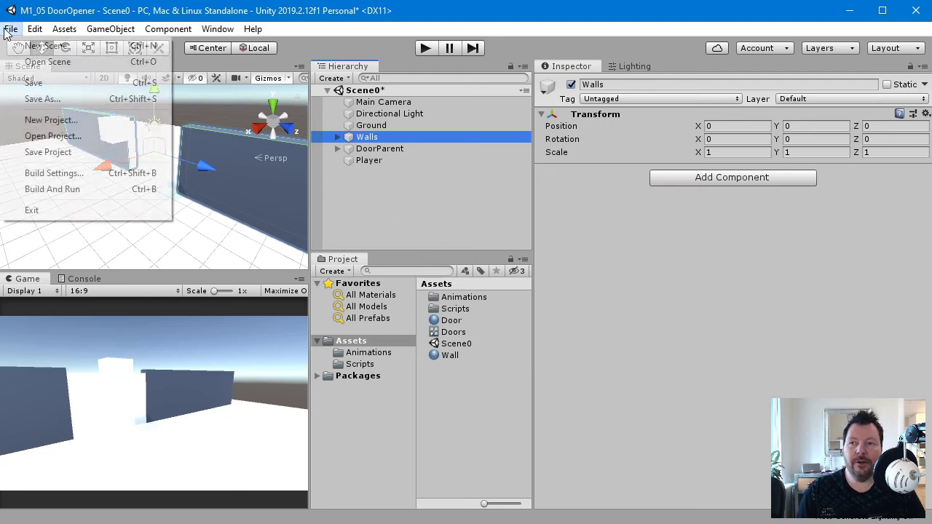
{"action": "left_click", "coordinate": [76, 152]}
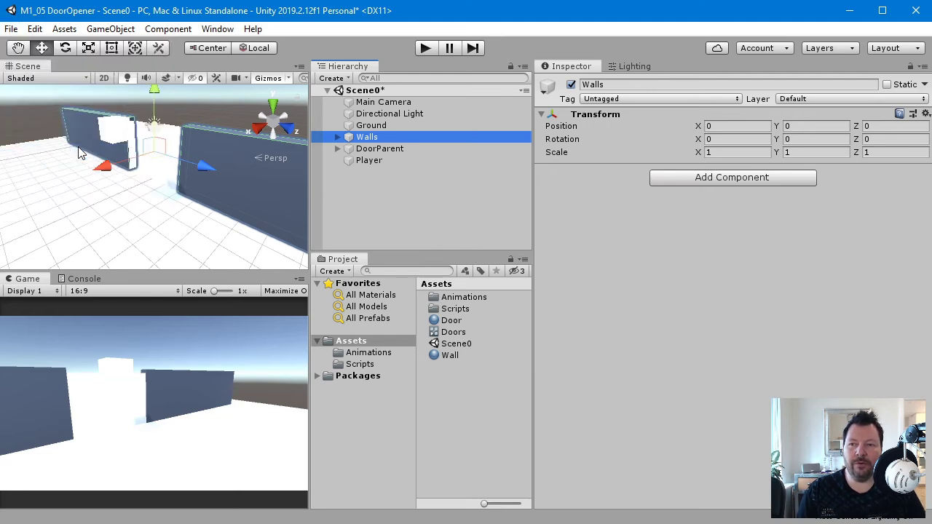
{"action": "left_click", "coordinate": [11, 29]}
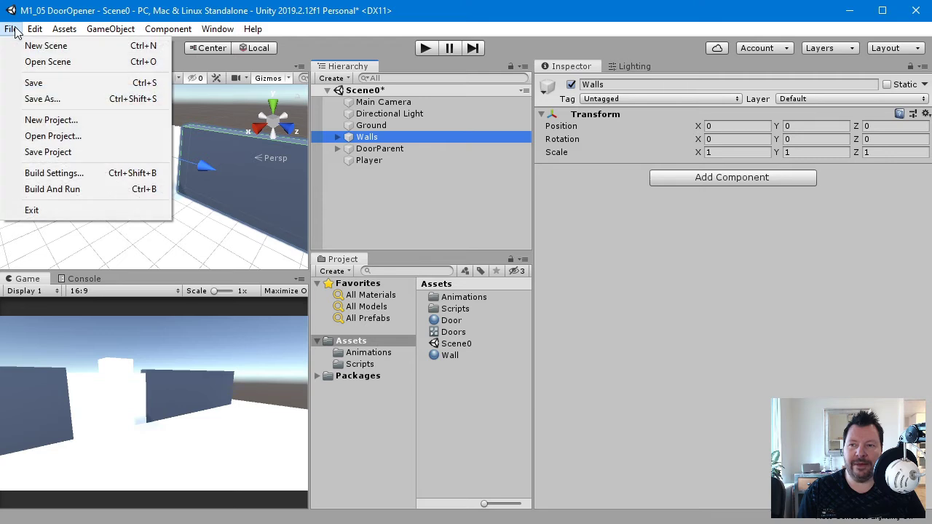
{"action": "left_click", "coordinate": [58, 82]}
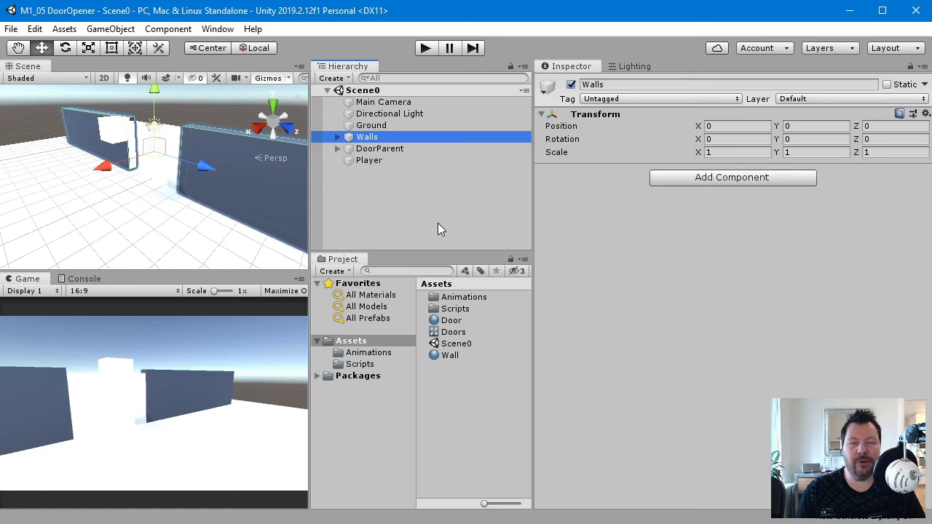
{"action": "left_click", "coordinate": [923, 12]}
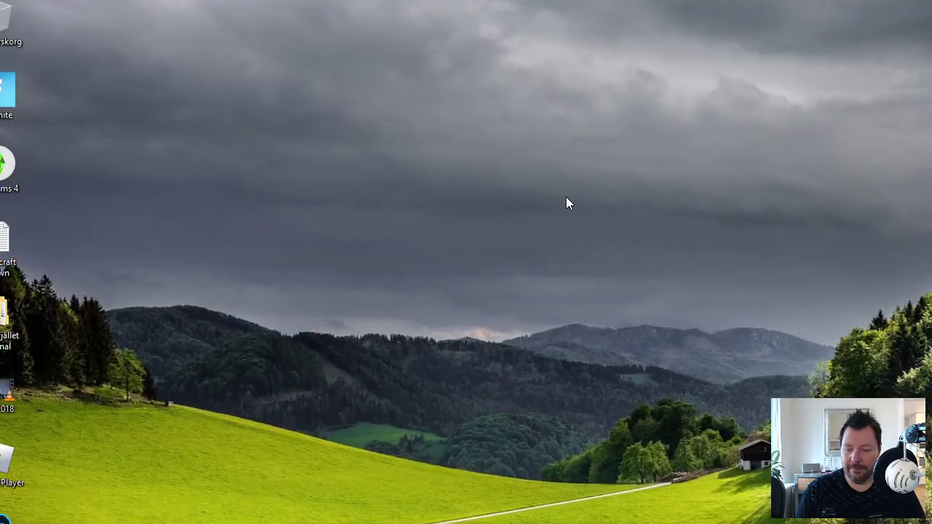
Relaunch Unity Hub with 'un' and open M1_05 DoorOpener, now on 2019.2.12f1.
{"action": "key", "text": "super"}
{"action": "type", "text": "un"}
{"action": "key", "text": "Return"}
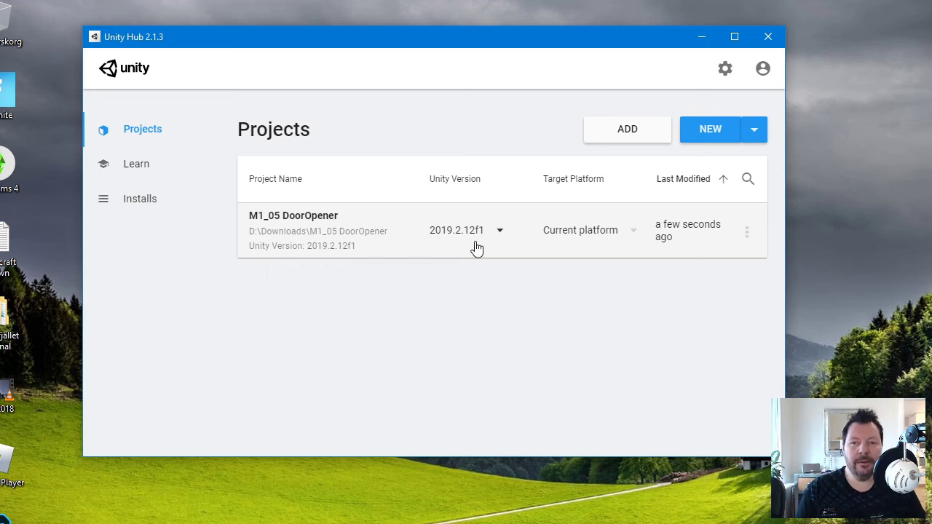
{"action": "left_click", "coordinate": [282, 216]}
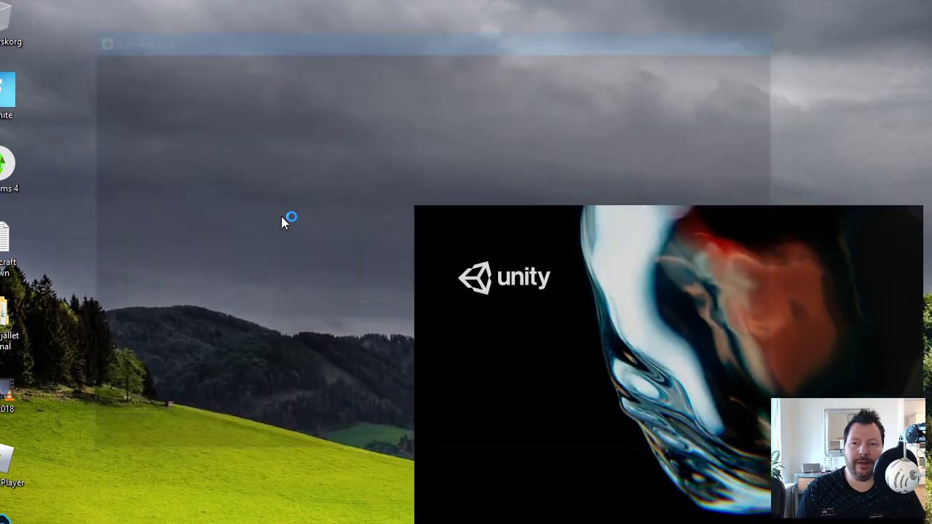